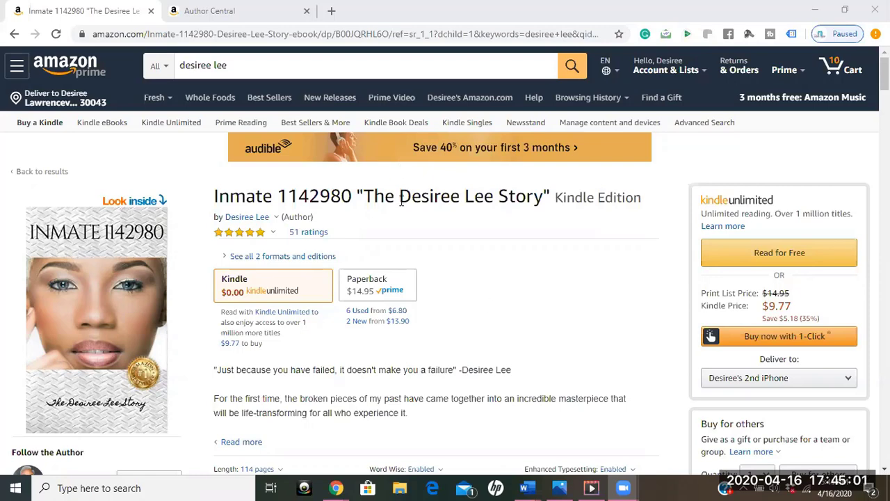
Open the author's Amazon page from the Inmate 1142980 book's byline and watch the first video under Author Updates
mouse_move(261, 221)
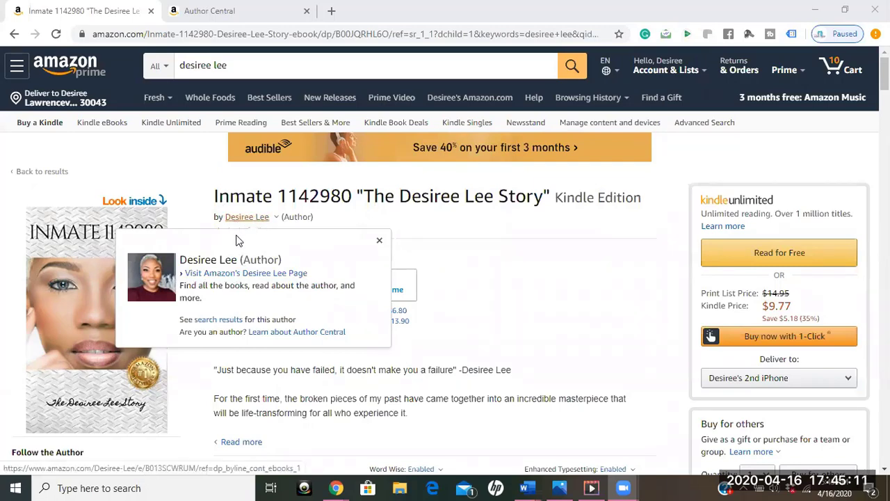
left_click(265, 276)
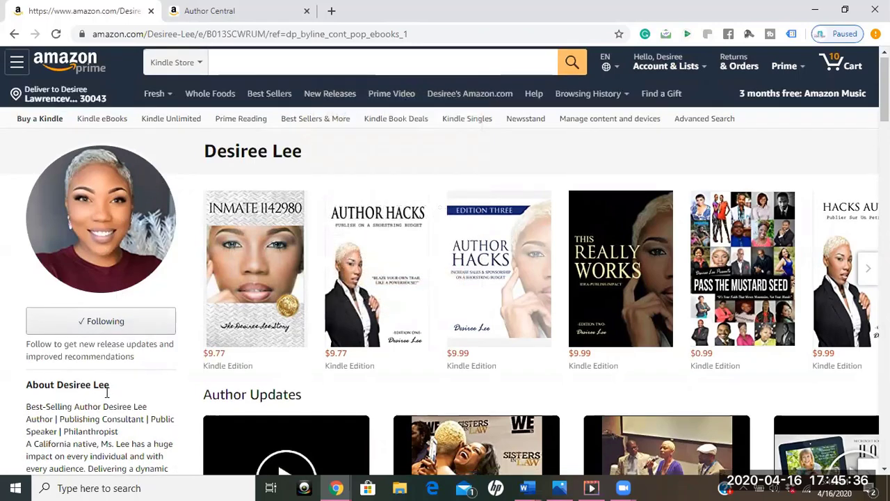
scroll(105, 385, "down", 1)
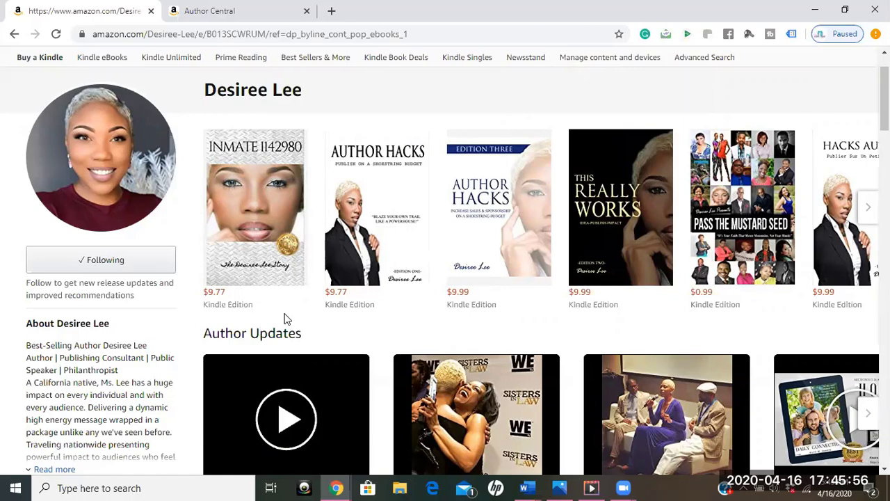
scroll(268, 313, "down", 1)
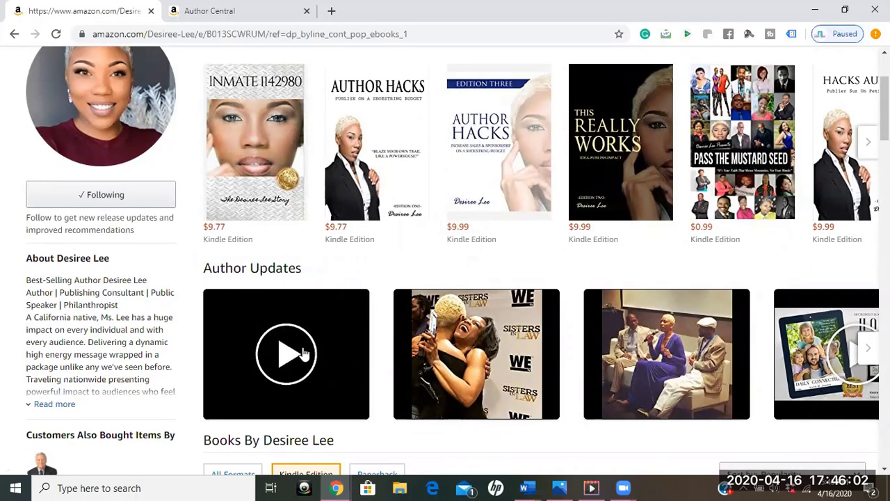
scroll(291, 314, "down", 1)
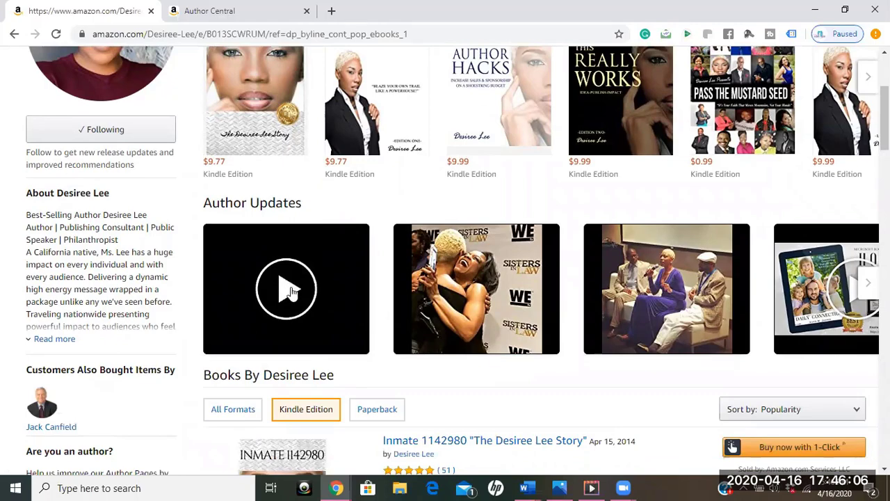
left_click(289, 296)
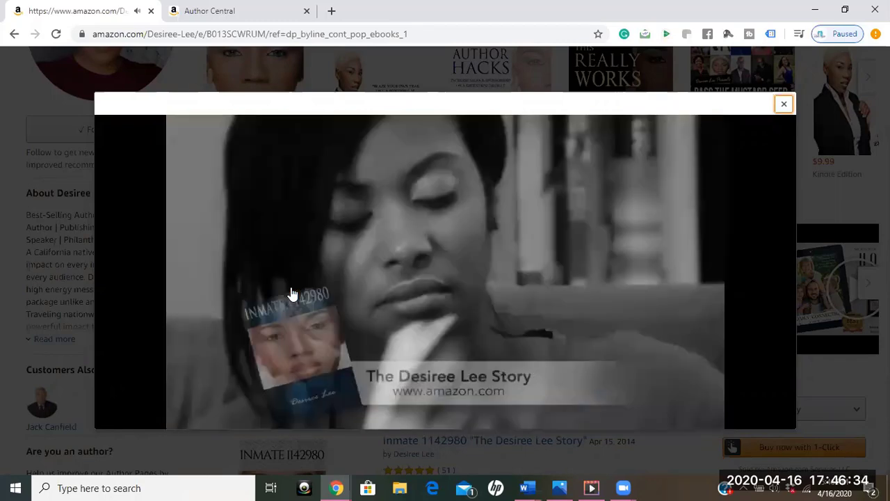
mouse_move(294, 298)
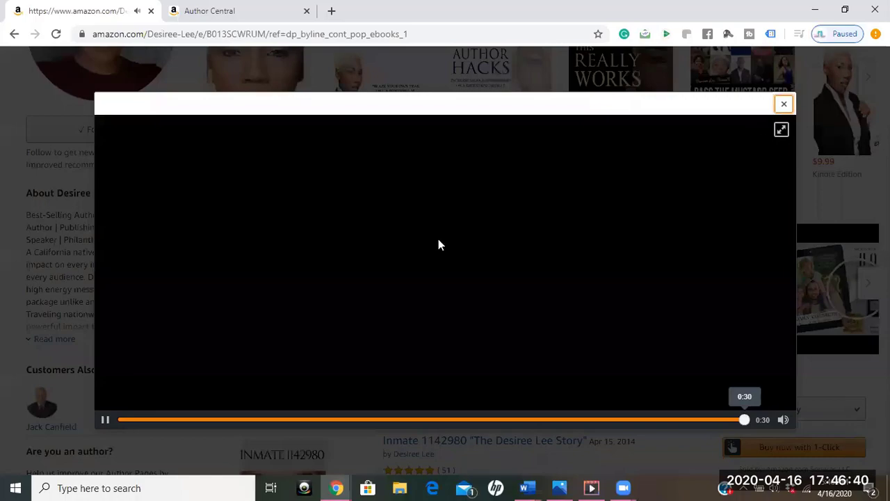
scroll(391, 347, "up", 3)
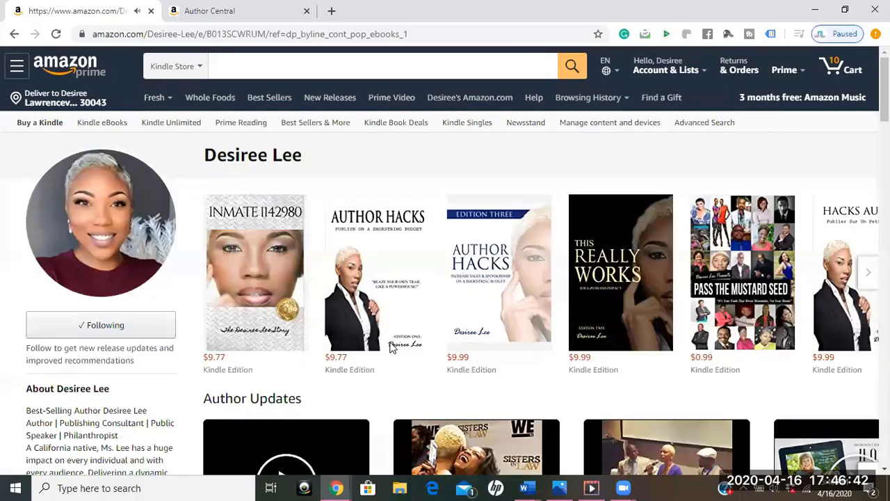
Look through the public author page, examining the author updates and the list of Kindle Edition books
scroll(387, 273, "down", 2)
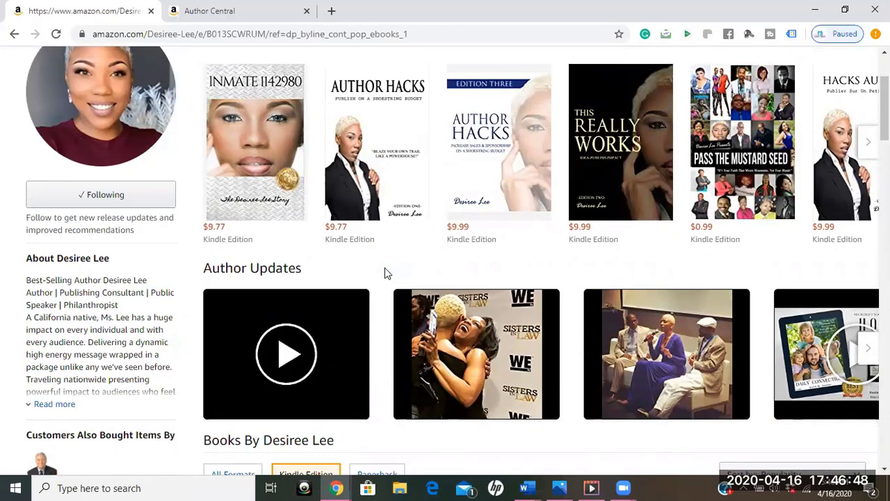
scroll(403, 300, "down", 2)
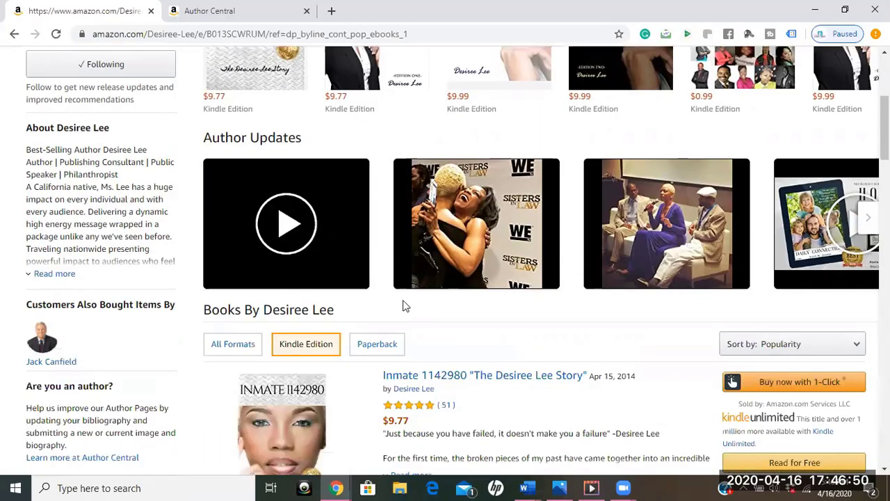
scroll(403, 303, "down", 2)
scroll(404, 304, "down", 1)
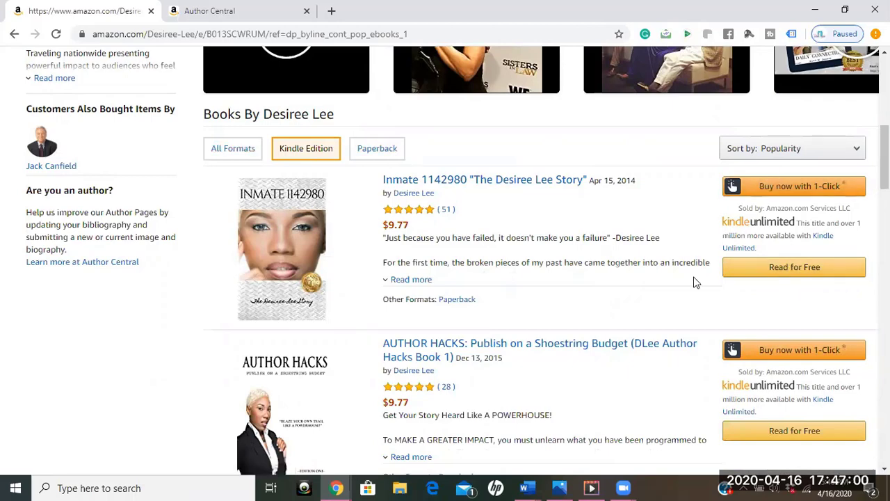
scroll(546, 310, "down", 5)
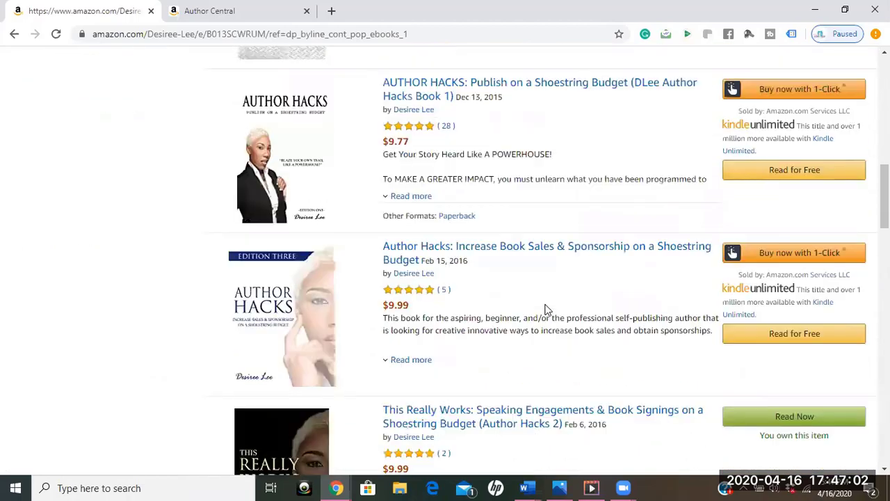
scroll(546, 310, "down", 7)
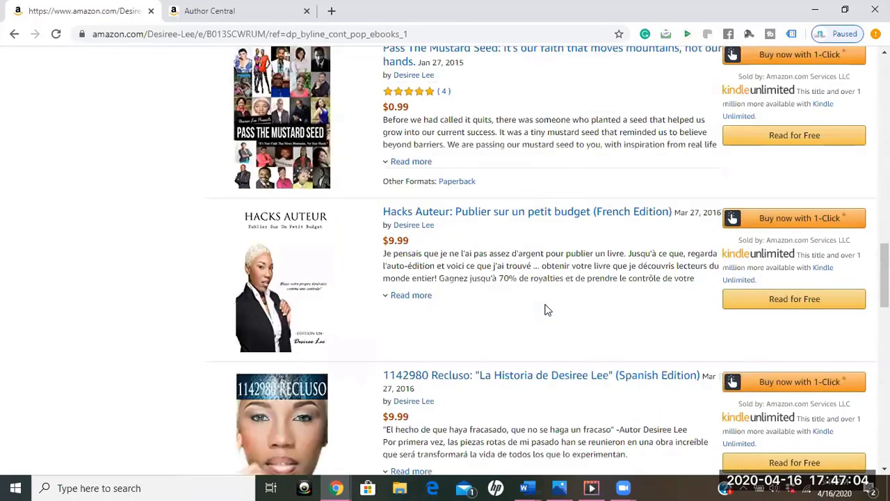
scroll(546, 306, "up", 5)
scroll(546, 304, "up", 9)
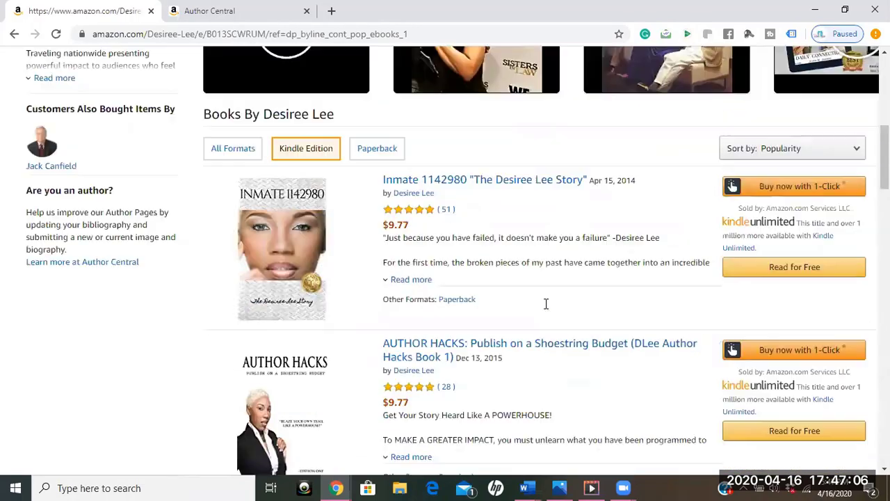
scroll(546, 310, "up", 2)
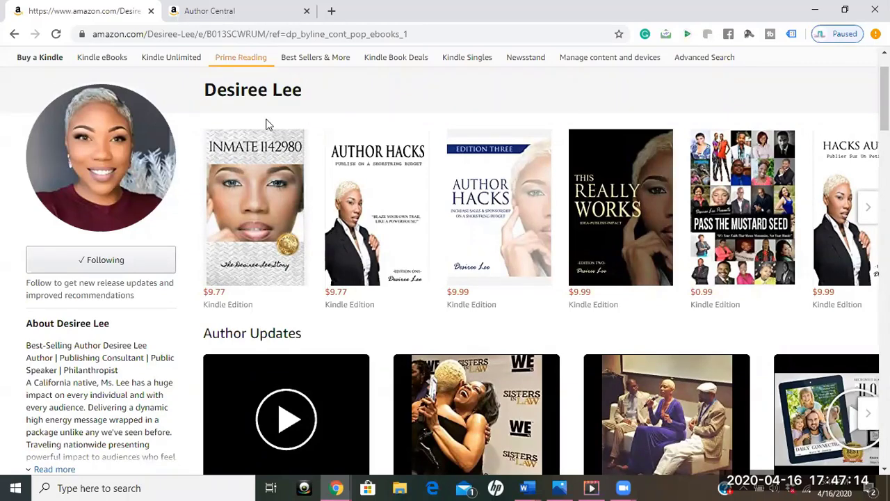
Switch to the open Author Central site and highlight authorcentral.amazon.com in its web address
left_click(236, 14)
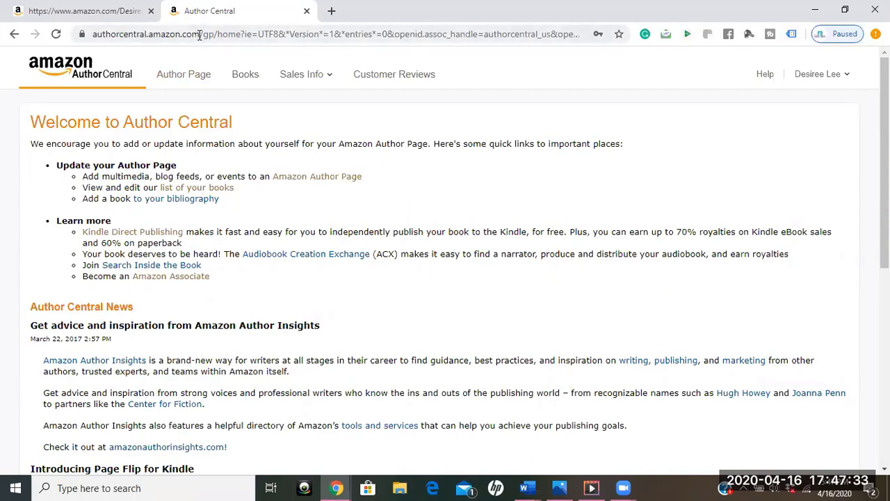
left_click_drag(199, 35, 94, 36)
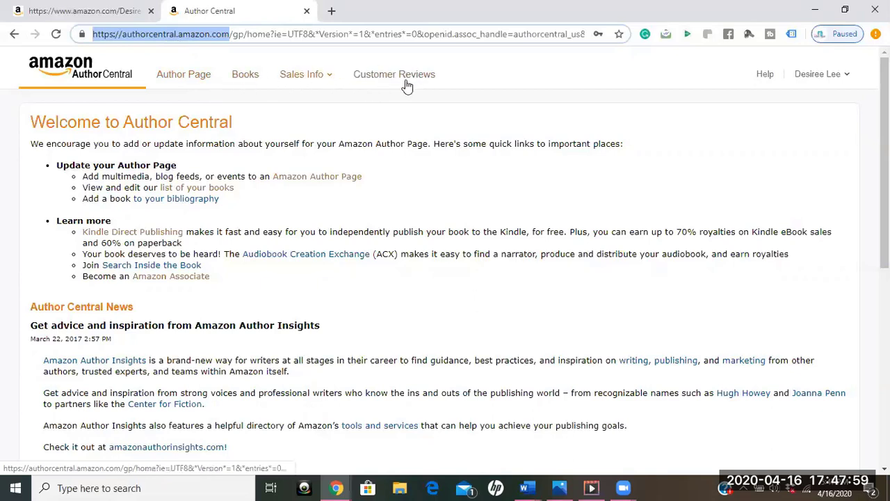
Open Author Central's Author Page section and examine its biography, blogs, page URL, photos and videos
left_click(180, 78)
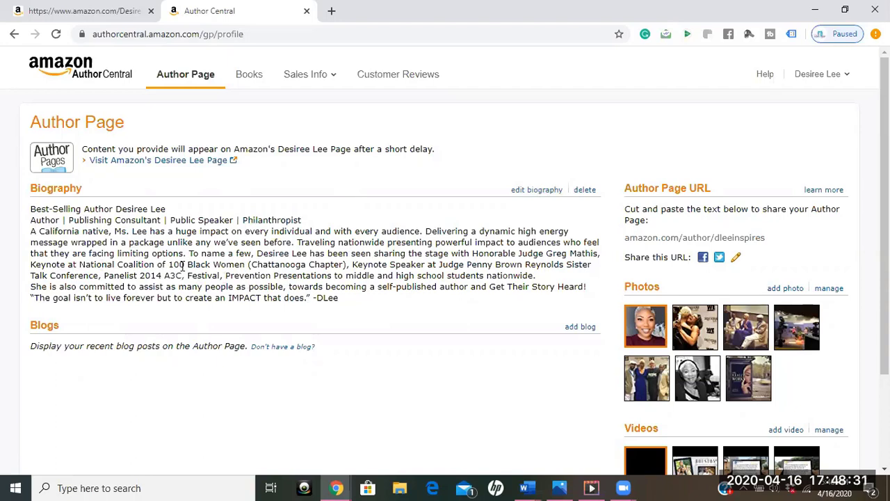
scroll(182, 266, "down", 2)
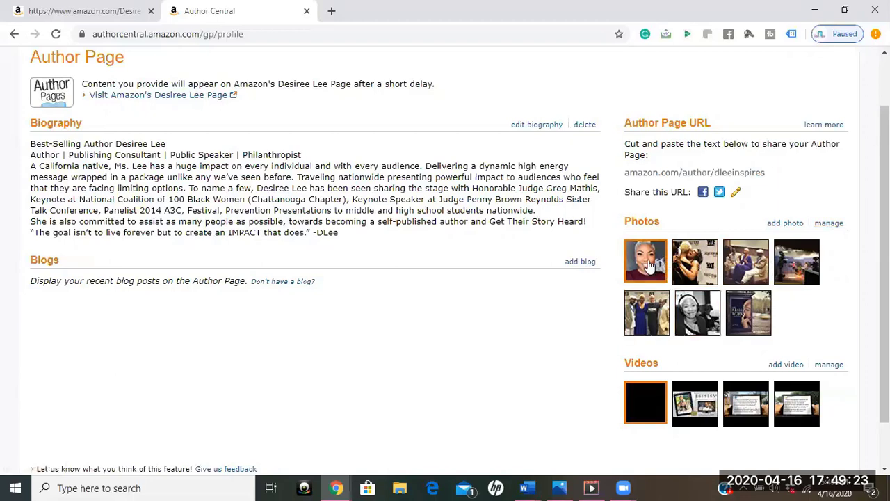
scroll(668, 319, "down", 1)
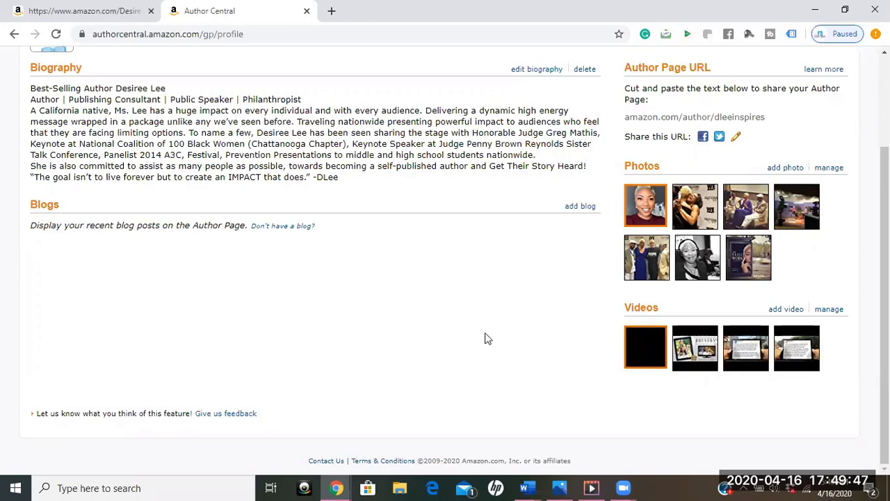
scroll(452, 338, "up", 2)
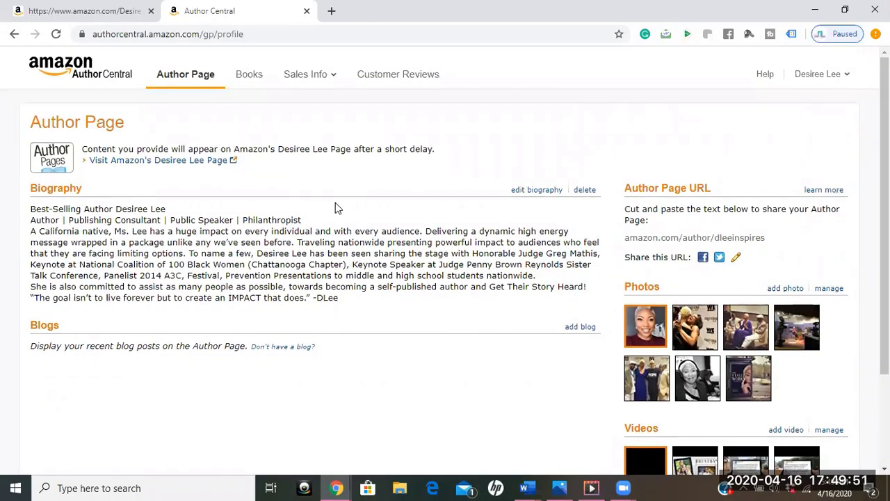
Start adding a book to the bibliography from the Books section and search by the author's full name
left_click(250, 77)
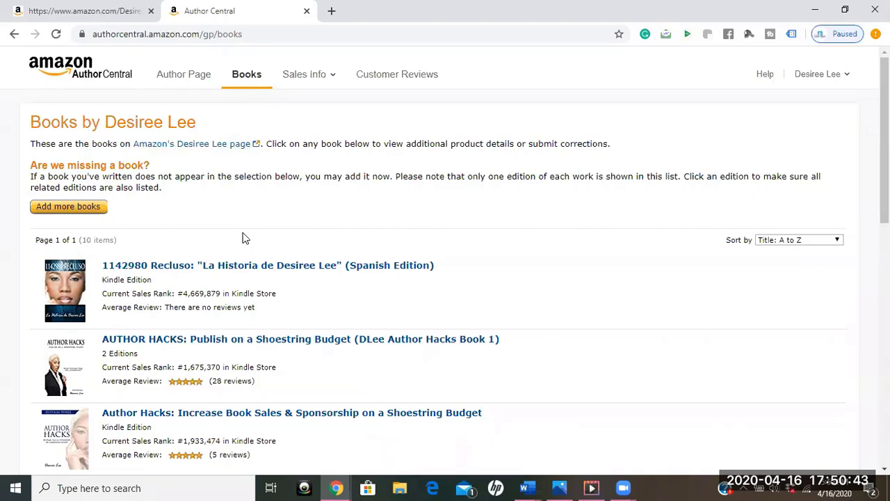
left_click(73, 210)
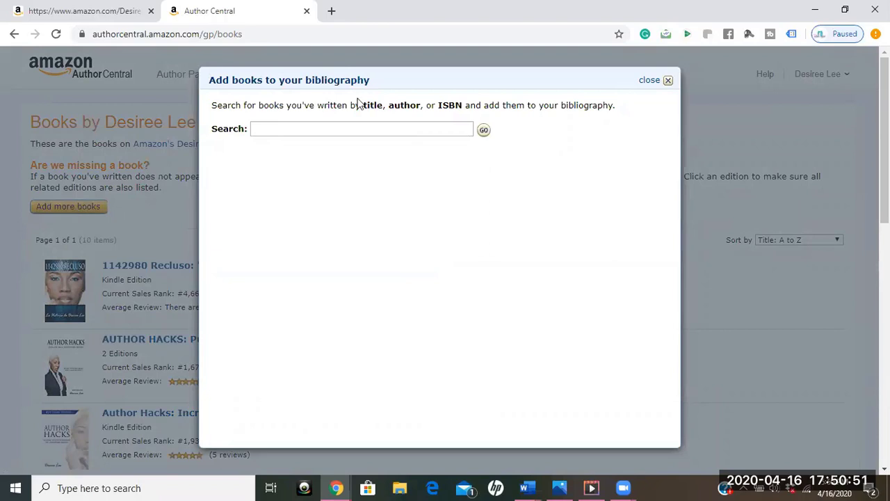
left_click(376, 132)
type("d")
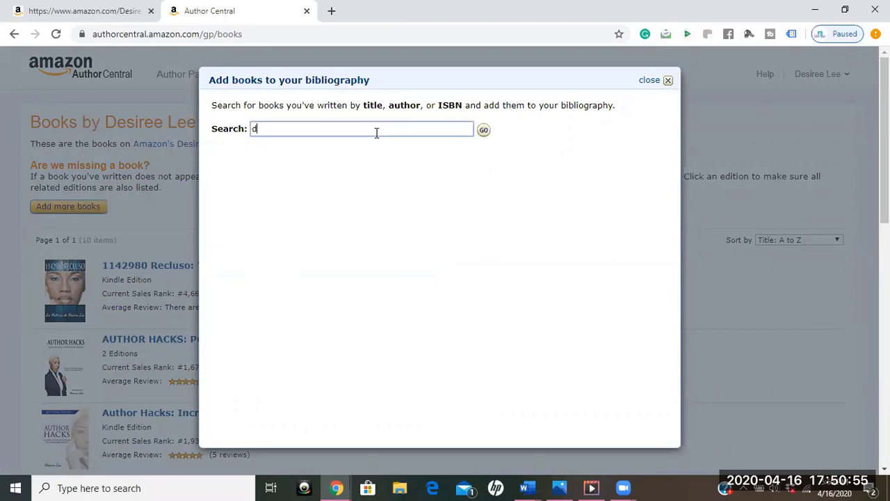
type("esiree lee")
key("Return")
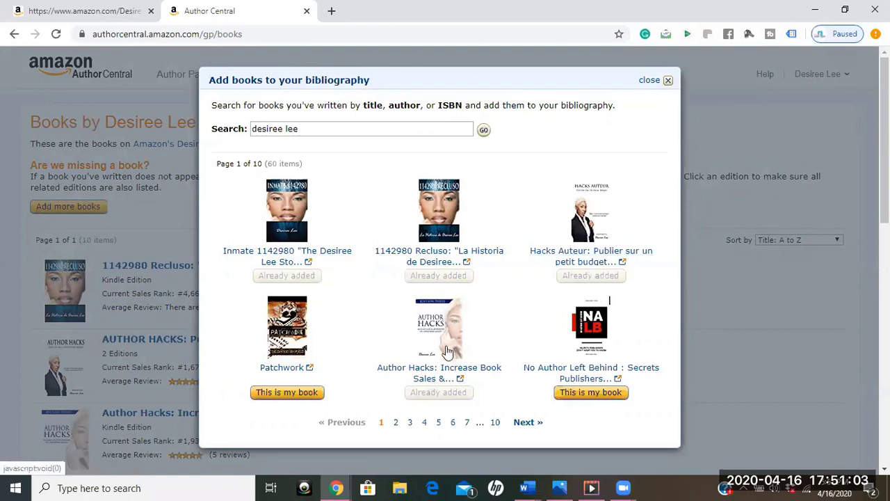
Claim "No Author Left Behind : Secrets Publishers Don't Want You To Know" as the author's book and close the add-books dialog
scroll(375, 372, "down", 1)
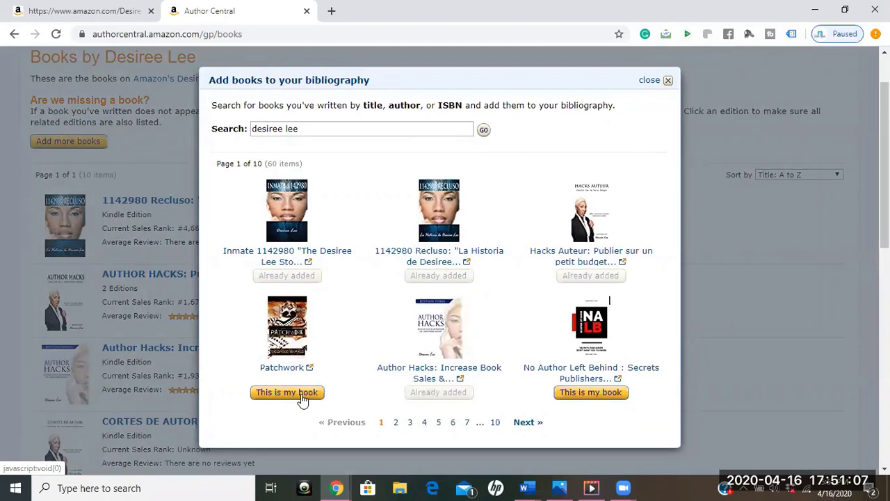
left_click(607, 393)
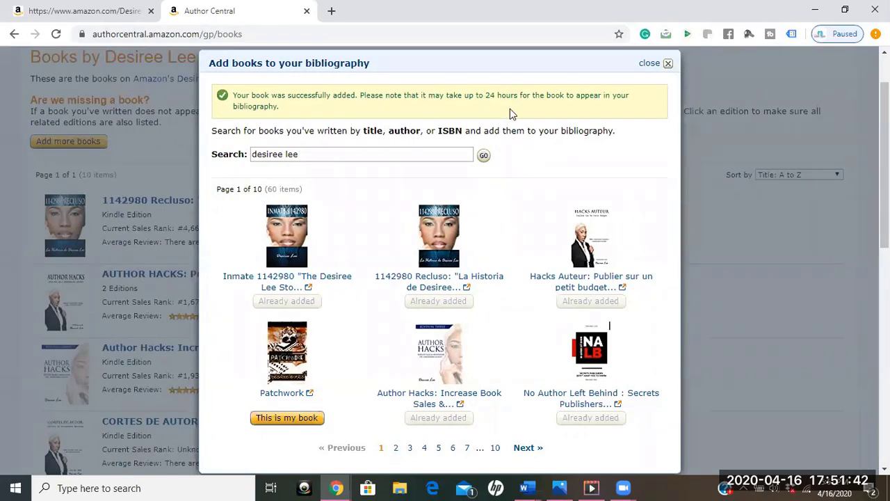
left_click(653, 64)
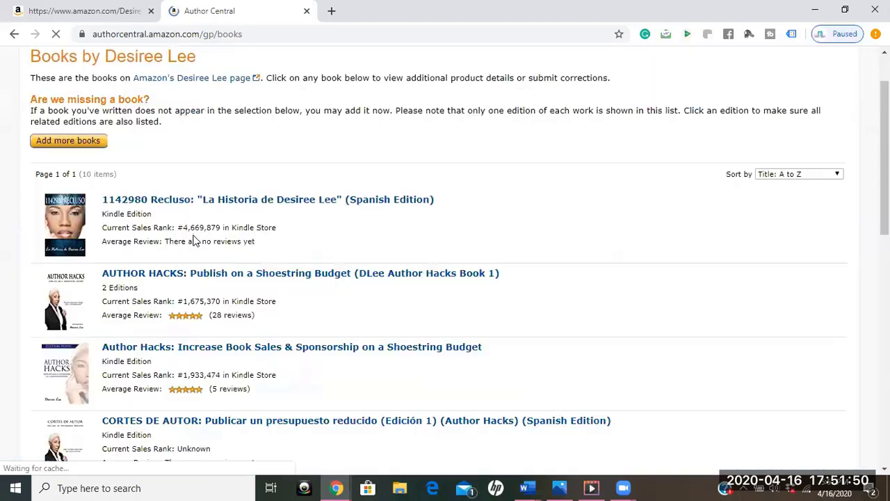
Check the Books list through its Coming soon section, and return to the public Amazon author page
scroll(194, 240, "down", 6)
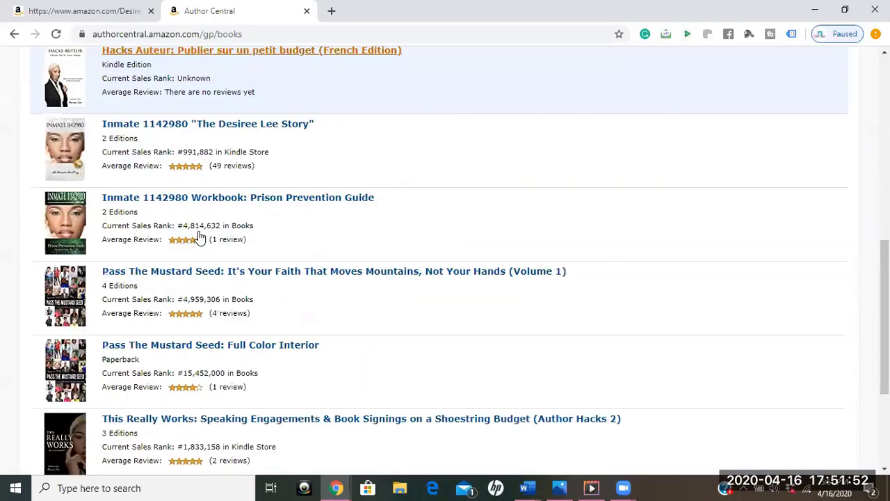
scroll(200, 237, "down", 3)
scroll(198, 234, "up", 1)
scroll(198, 234, "down", 1)
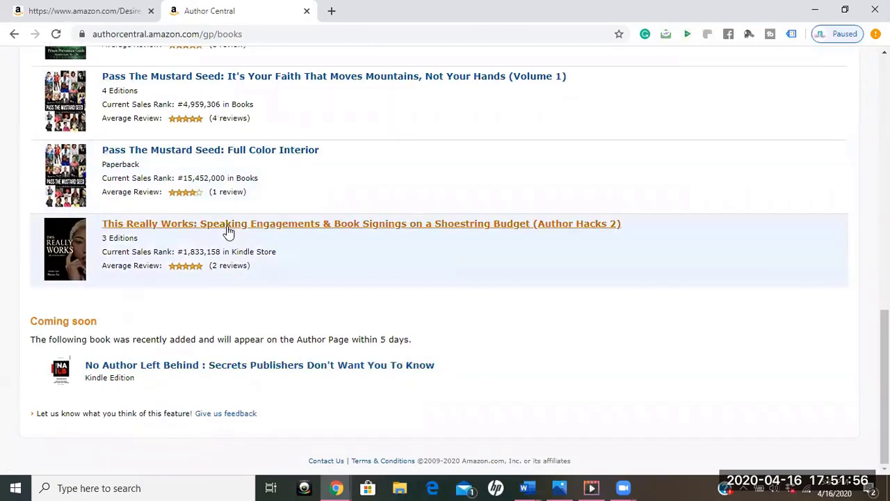
scroll(228, 231, "up", 10)
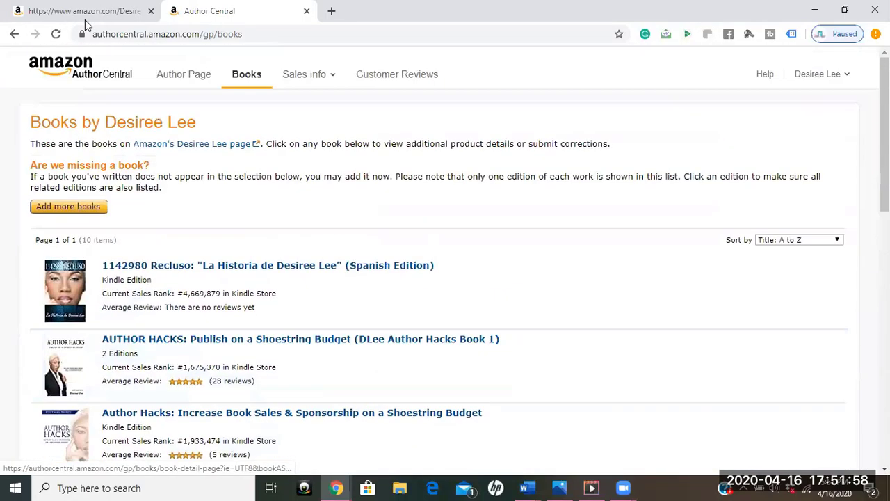
left_click(89, 14)
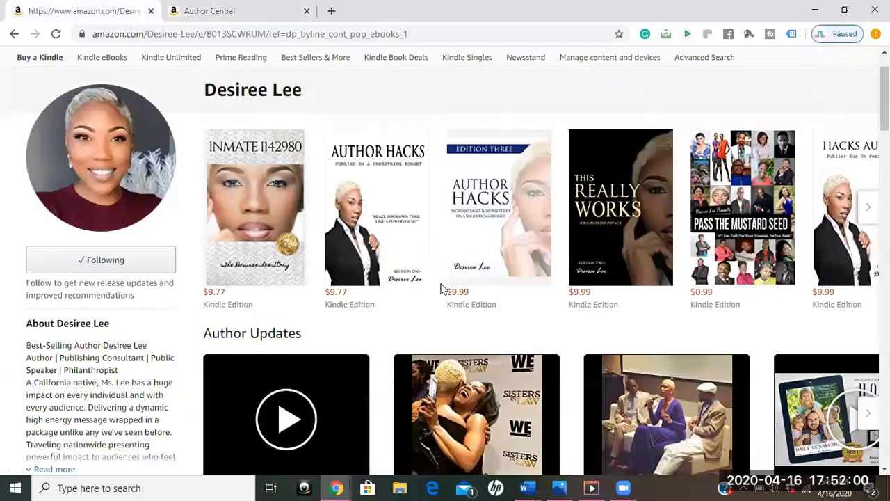